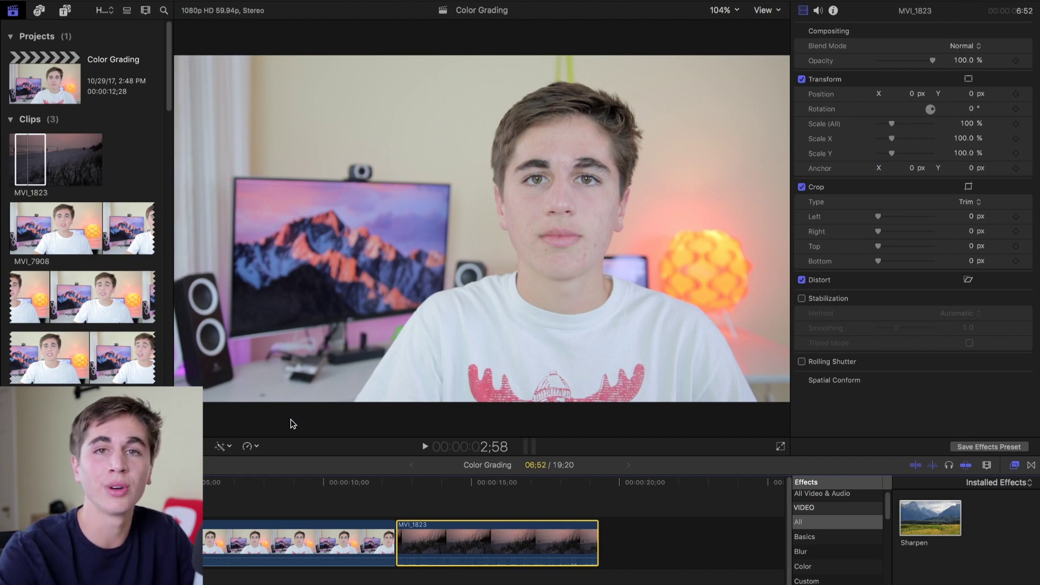
Step: Apply the Color Correction, Crisp Contrast and Sharpen effects to the MVI_8024 clip in the timeline
{"action": "left_click", "coordinate": [313, 542]}
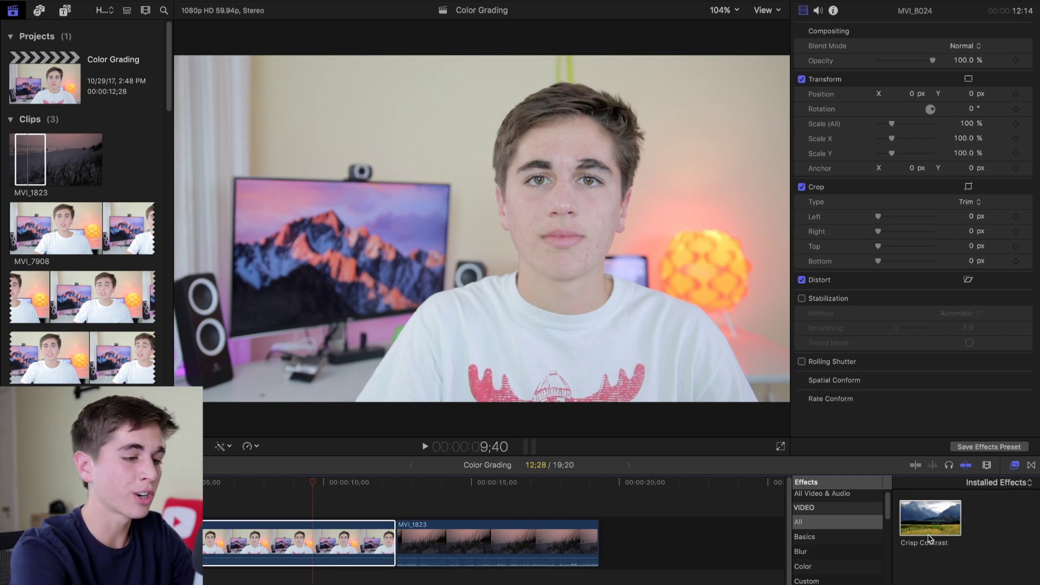
{"action": "scroll", "coordinate": [930, 539], "scroll_direction": "down", "scroll_amount": 2}
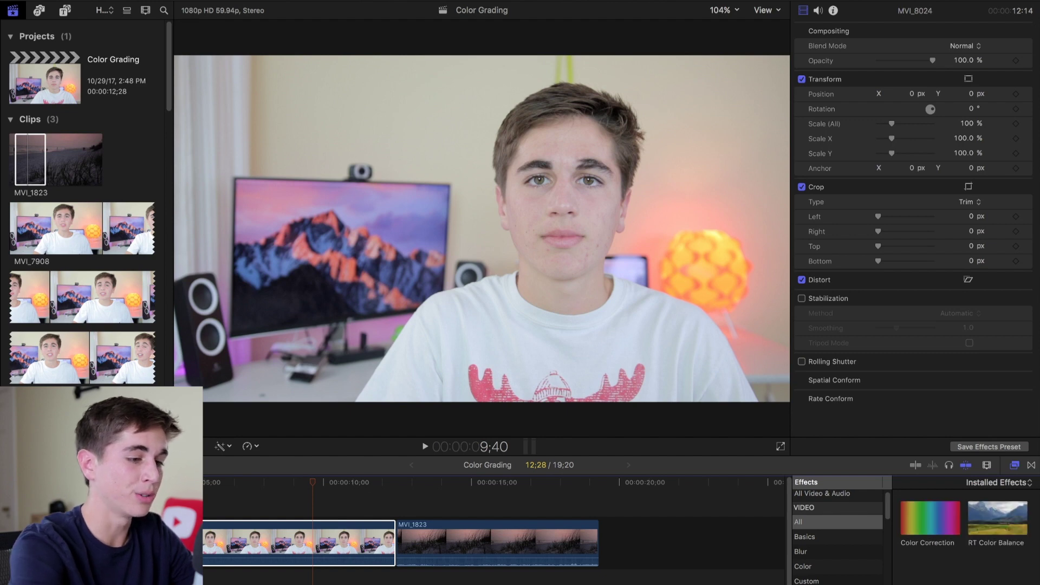
{"action": "left_click_drag", "start_coordinate": [948, 539], "coordinate": [325, 547]}
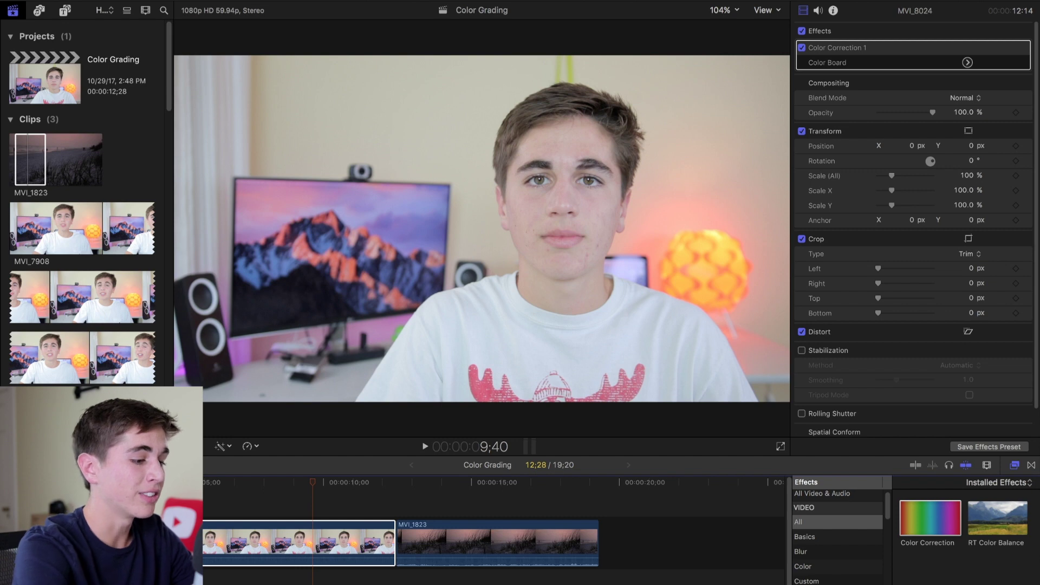
{"action": "scroll", "coordinate": [965, 520], "scroll_direction": "up", "scroll_amount": 2}
{"action": "left_click_drag", "start_coordinate": [931, 518], "coordinate": [325, 547]}
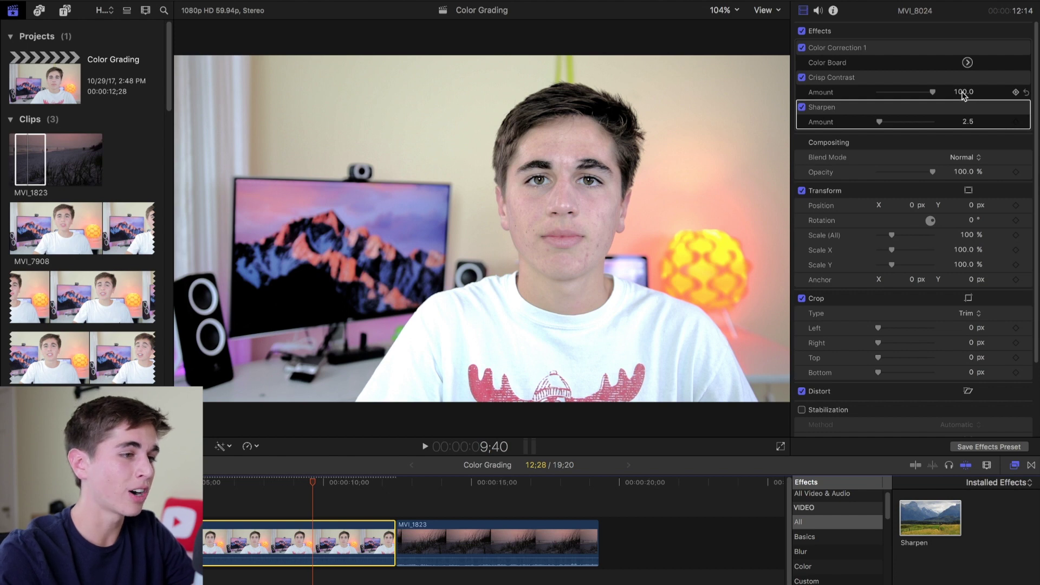
Step: Set the Crisp Contrast amount to 10 and turn the clip's effects off and on to compare
{"action": "left_click", "coordinate": [965, 93]}
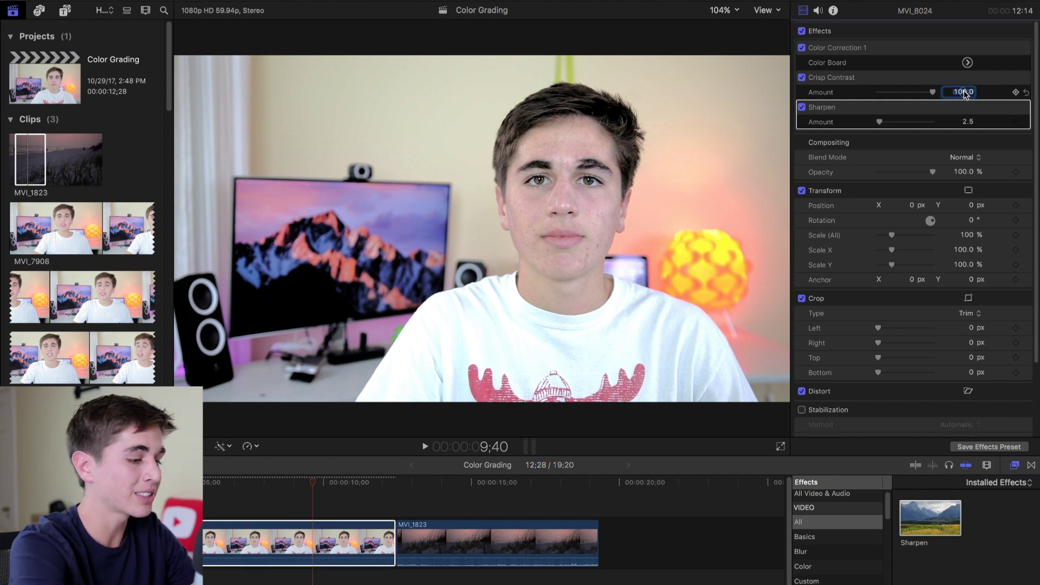
{"action": "type", "text": "10"}
{"action": "key", "text": "Return"}
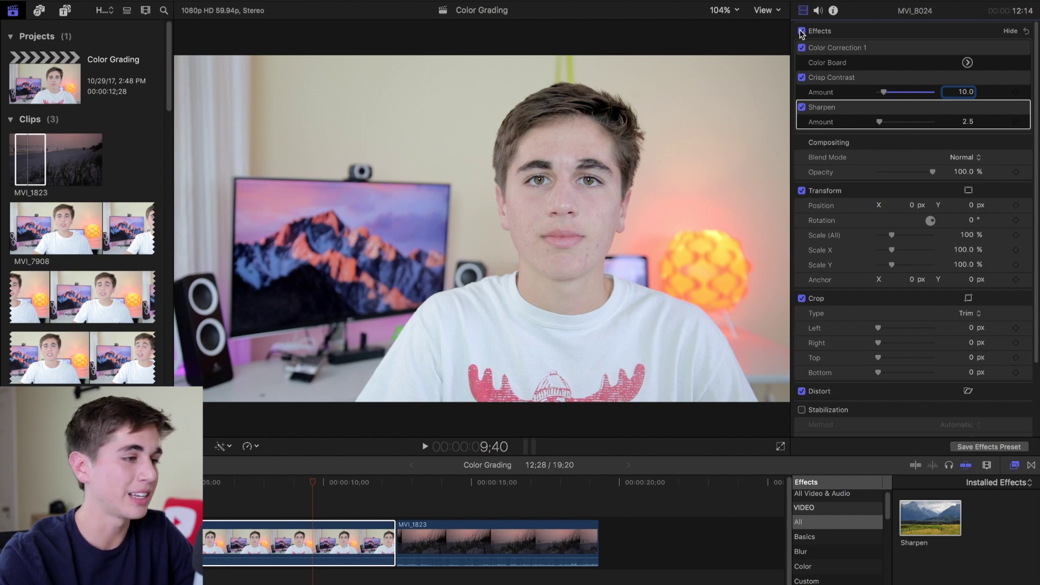
{"action": "left_click", "coordinate": [802, 31]}
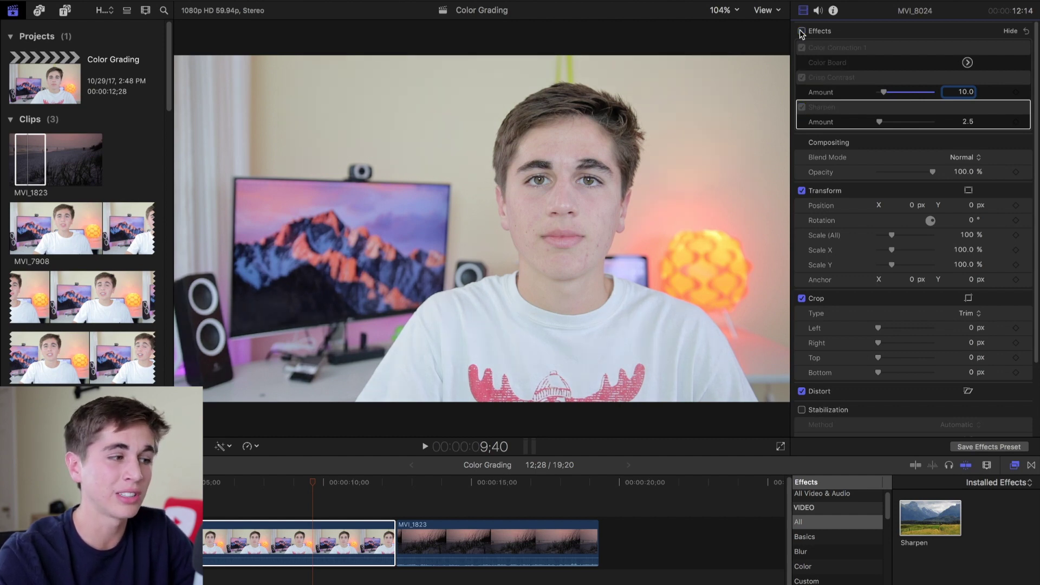
{"action": "left_click", "coordinate": [802, 32]}
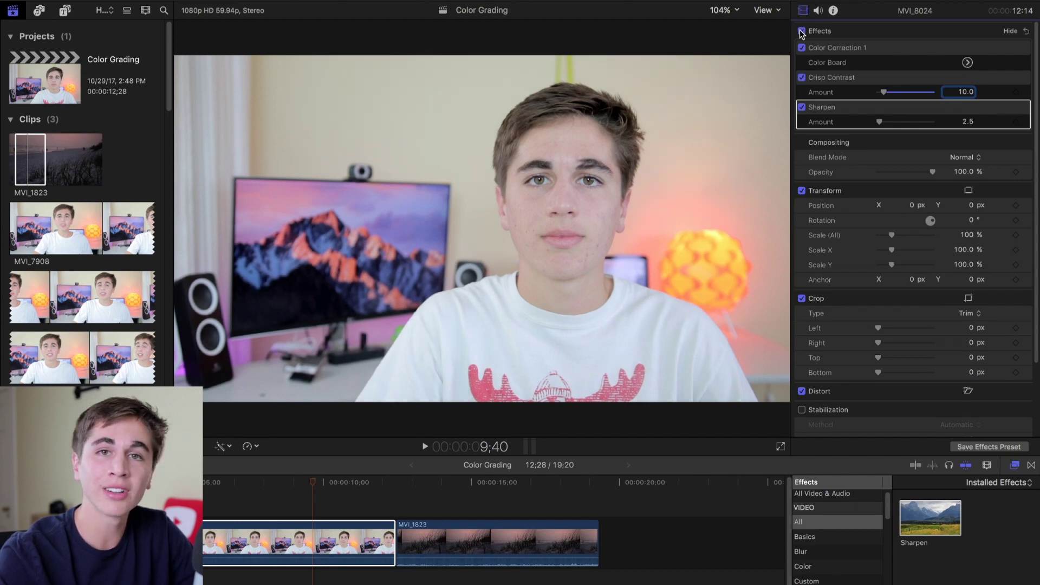
Step: Open the Color Board of Color Correction 1 and go through its saturation and exposure adjustments
{"action": "left_click", "coordinate": [813, 48]}
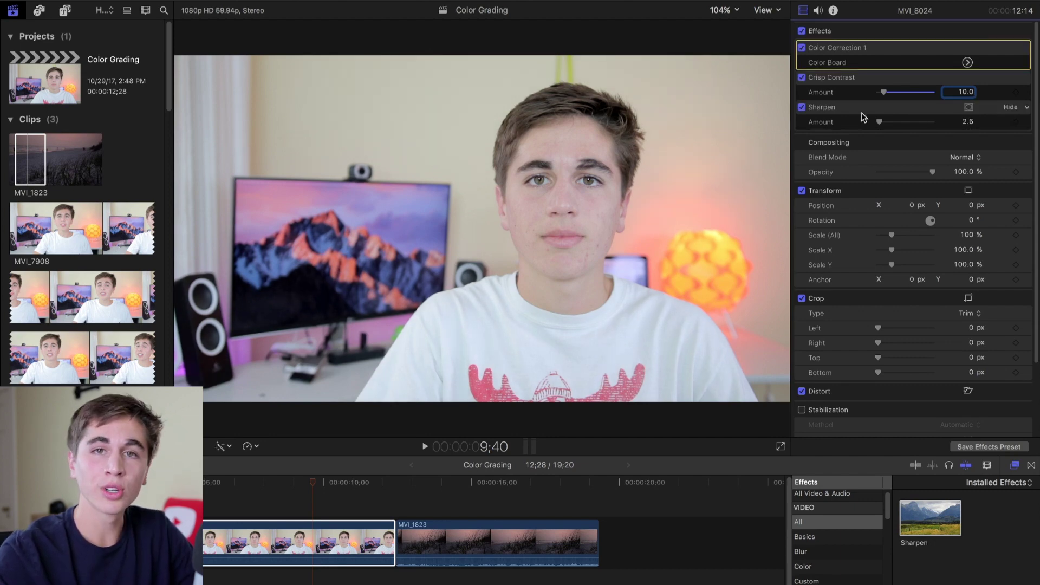
{"action": "left_click", "coordinate": [967, 63]}
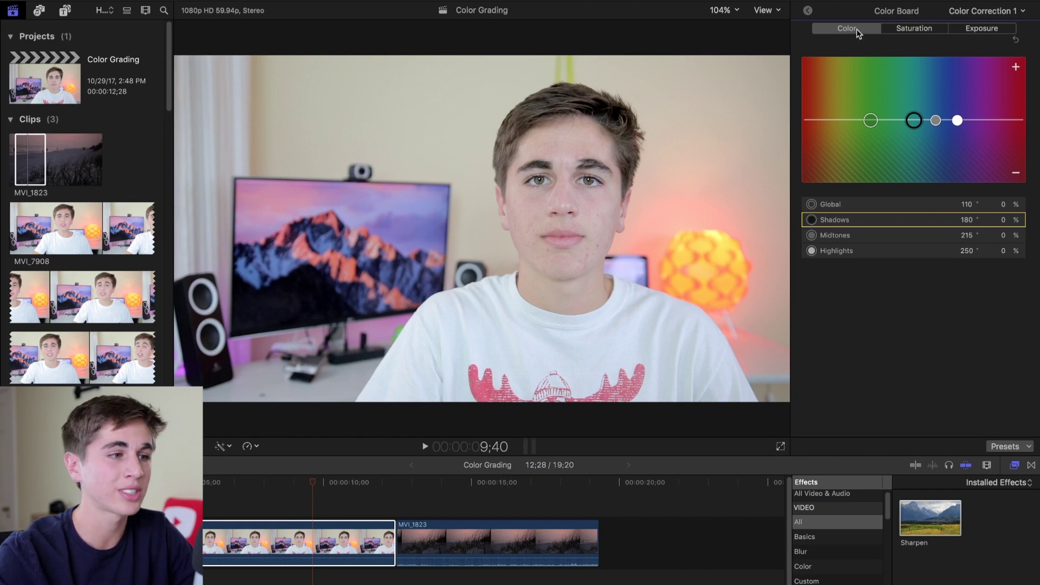
{"action": "left_click", "coordinate": [916, 30]}
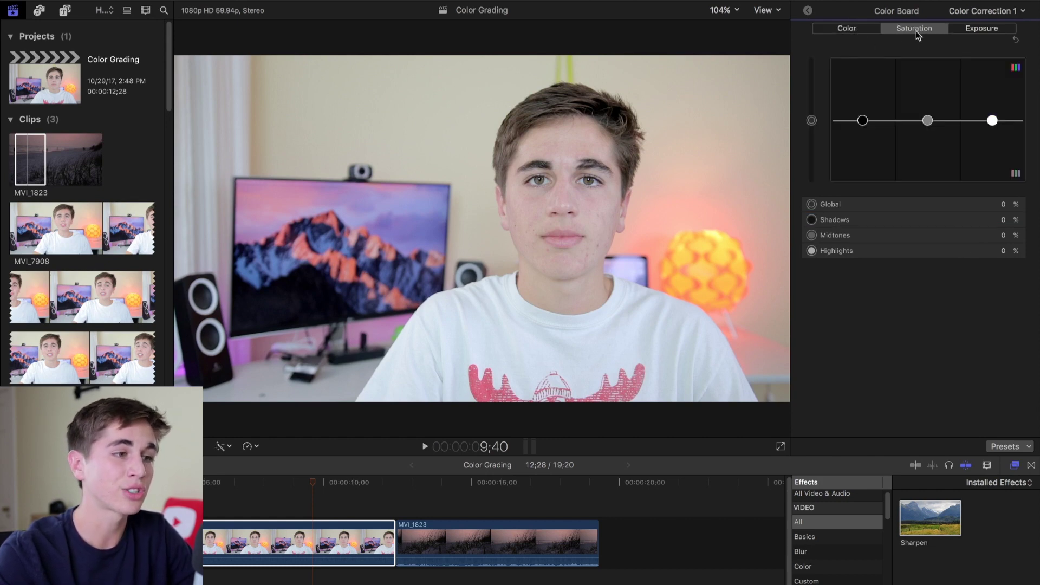
{"action": "left_click", "coordinate": [986, 30]}
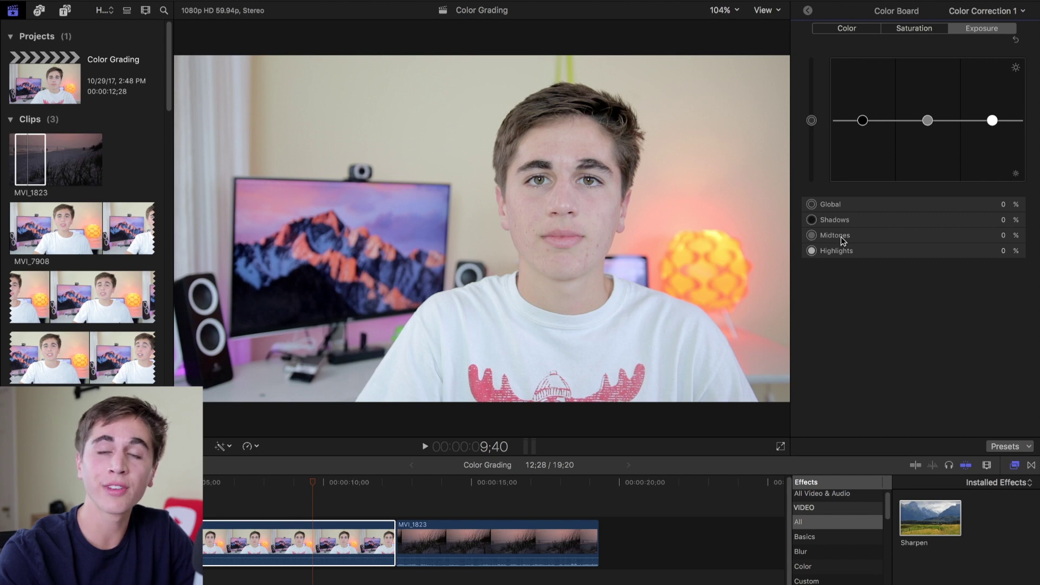
Step: Examine the Global, Shadows, Midtones and Highlights controls of the exposure adjustment
{"action": "key", "text": "ctrl+super+s"}
{"action": "left_click_drag", "start_coordinate": [813, 120], "coordinate": [862, 121]}
{"action": "left_click", "coordinate": [864, 124]}
{"action": "mouse_move", "coordinate": [928, 122]}
{"action": "left_mouse_down"}
{"action": "mouse_move", "coordinate": [927, 82]}
{"action": "mouse_move", "coordinate": [928, 121]}
{"action": "left_mouse_up"}
{"action": "mouse_move", "coordinate": [993, 121]}
{"action": "left_mouse_down"}
{"action": "mouse_move", "coordinate": [993, 97]}
{"action": "mouse_move", "coordinate": [993, 120]}
{"action": "left_mouse_up"}
{"action": "left_click", "coordinate": [970, 30]}
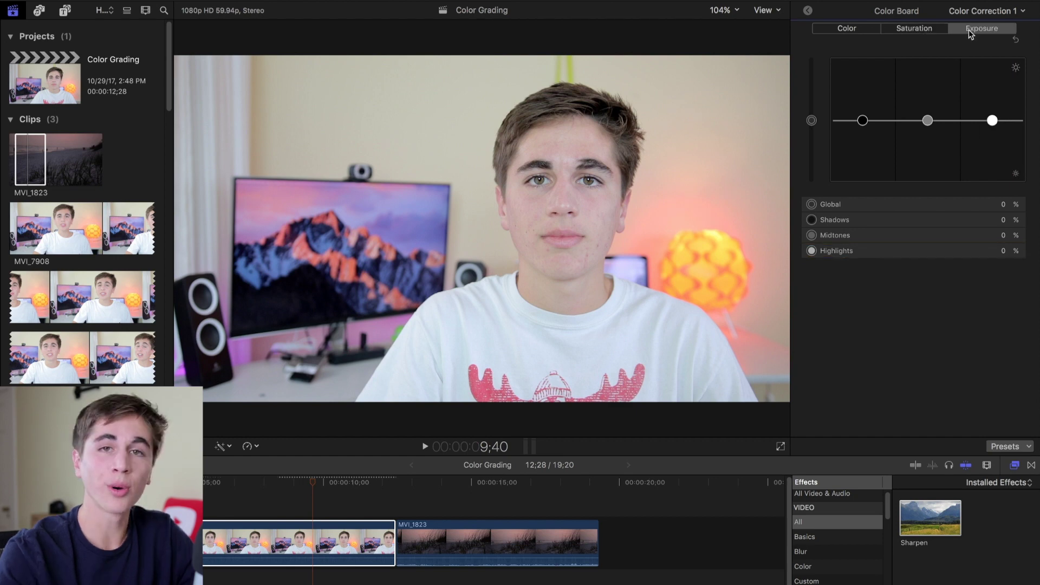
Step: Set the Global saturation to 15% and switch the Color Board to its color adjustments
{"action": "left_click", "coordinate": [918, 29]}
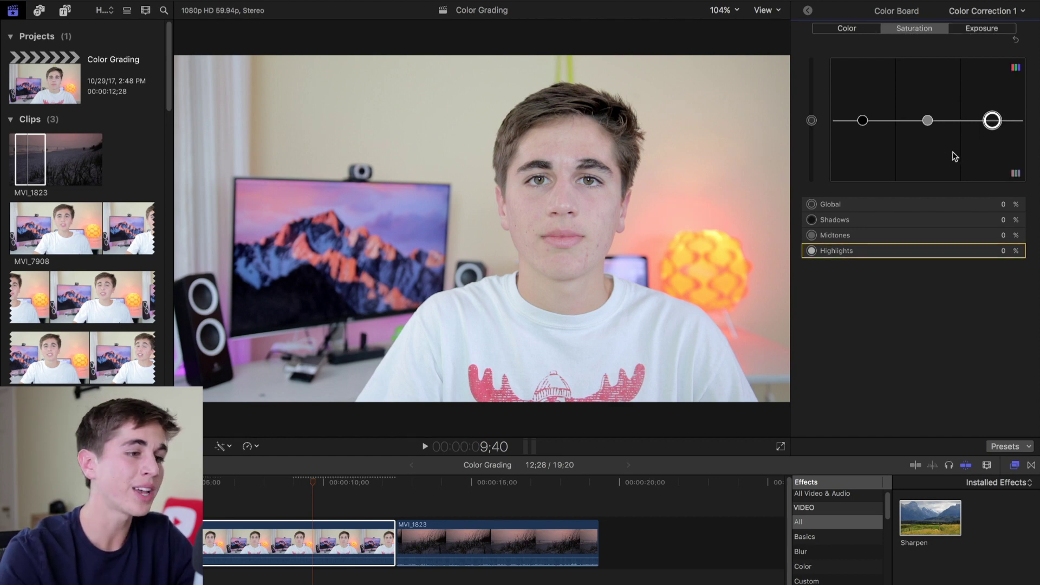
{"action": "left_click", "coordinate": [1004, 209]}
{"action": "type", "text": "1"}
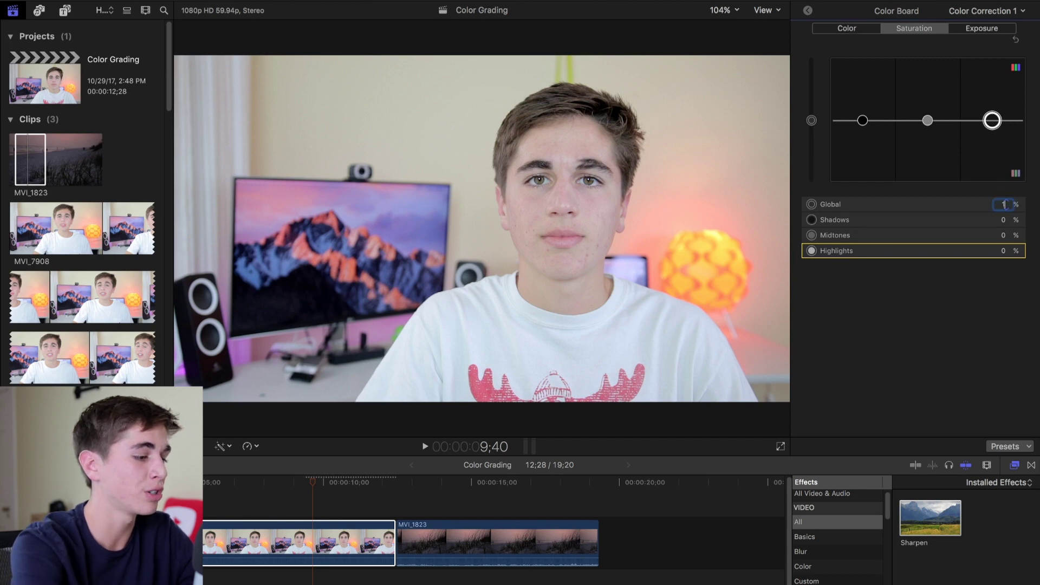
{"action": "type", "text": "5"}
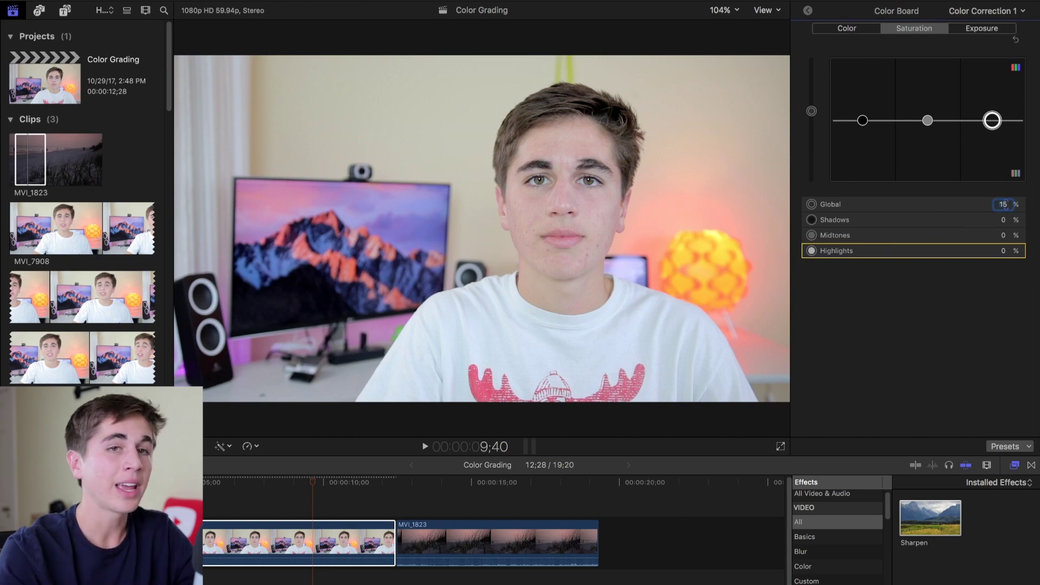
{"action": "left_click", "coordinate": [855, 31]}
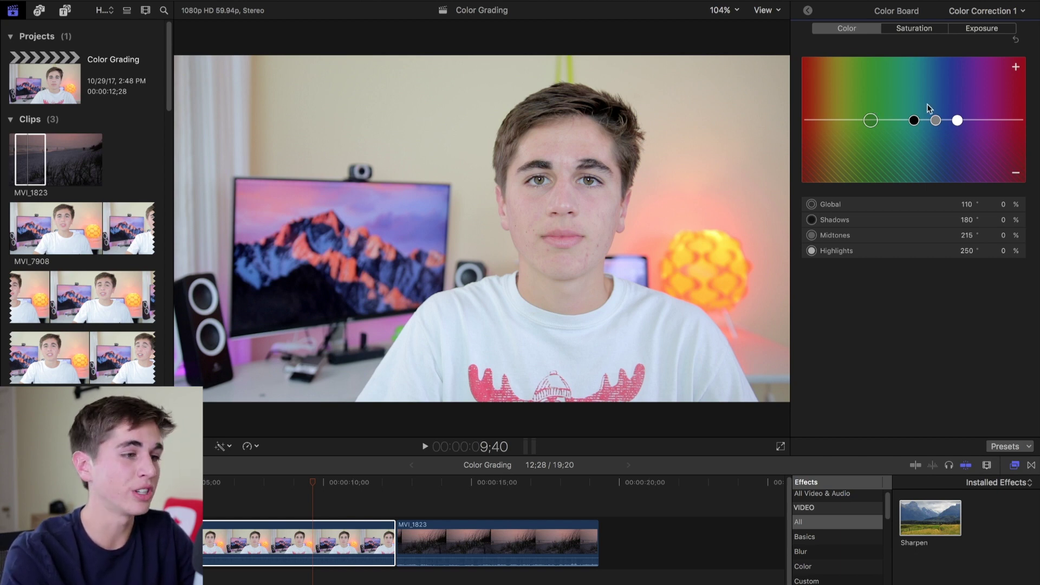
Step: Try Global color tints of 47% and -45% at 113°, and reset the Global color
{"action": "left_click", "coordinate": [871, 120]}
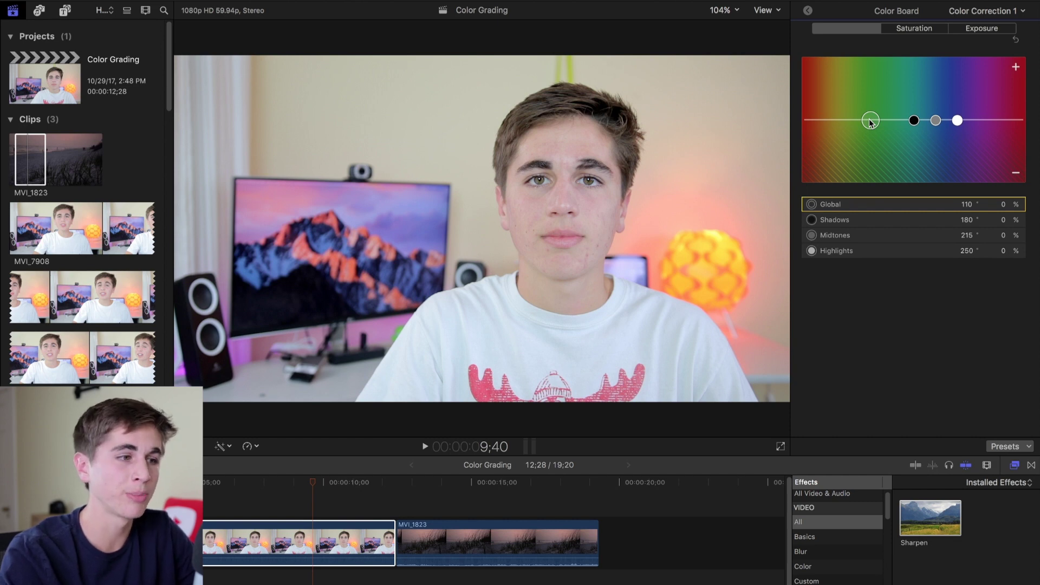
{"action": "left_click_drag", "start_coordinate": [870, 120], "coordinate": [872, 91]}
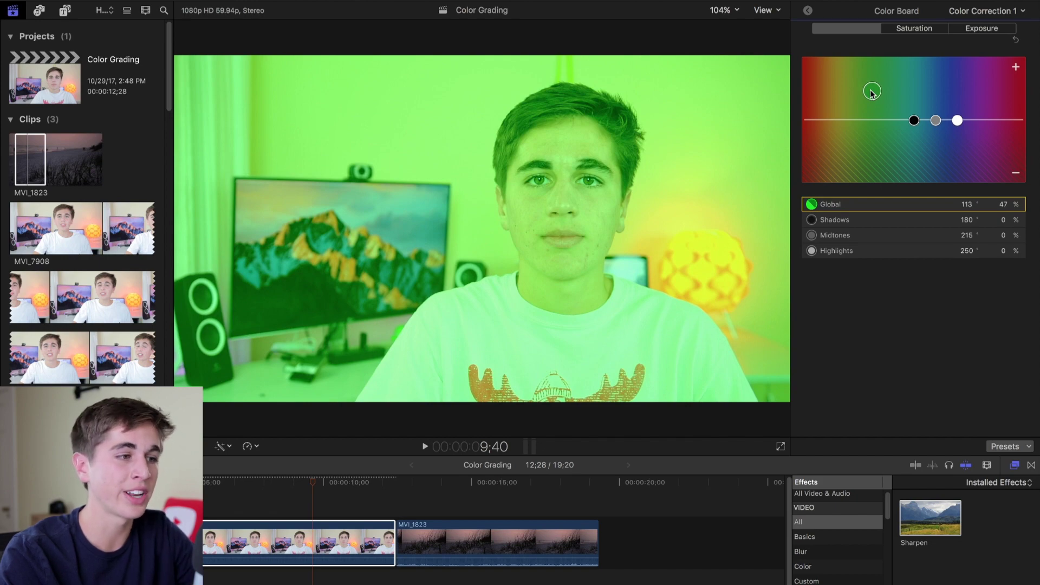
{"action": "left_click_drag", "start_coordinate": [872, 91], "coordinate": [873, 150]}
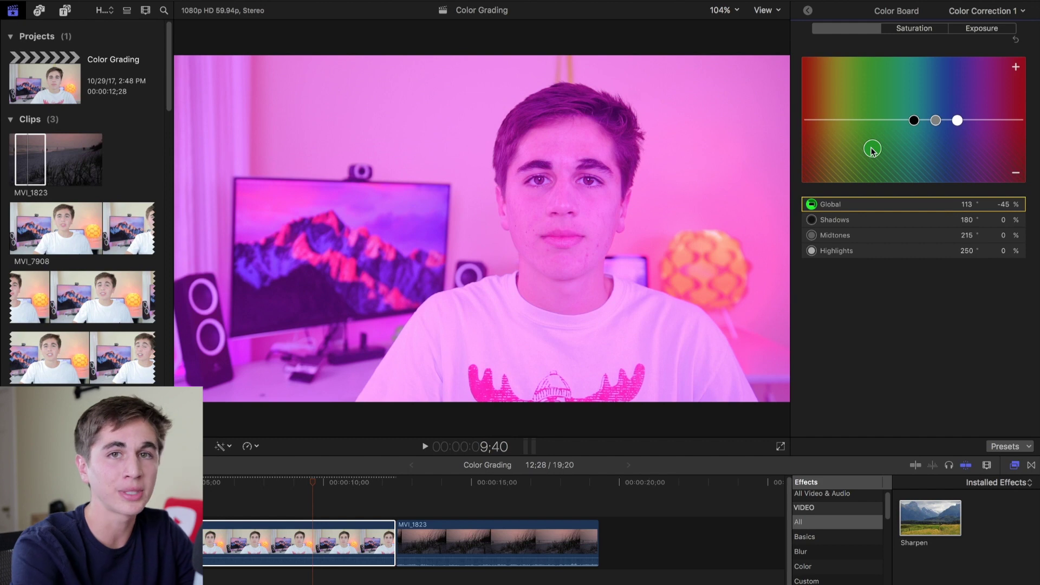
{"action": "key", "text": "Delete"}
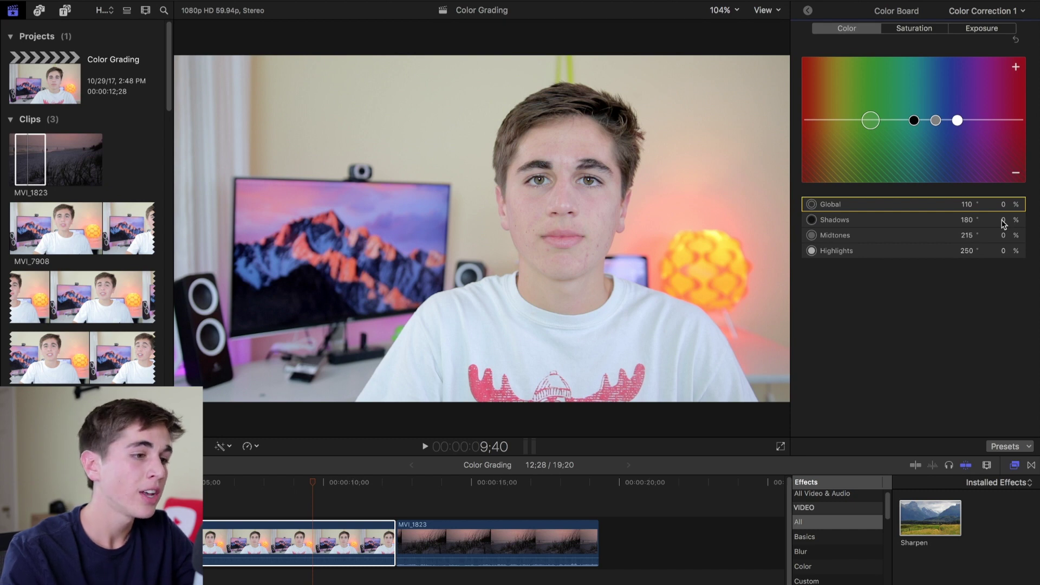
Step: Set the Shadows color amount to 15% on the Color Board
{"action": "left_click", "coordinate": [1004, 220]}
{"action": "type", "text": "15"}
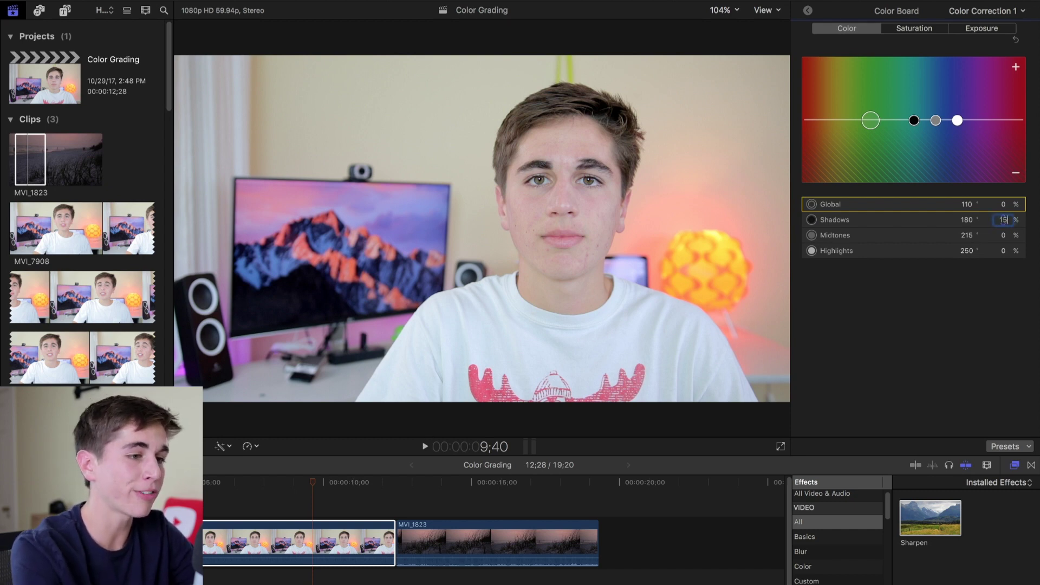
{"action": "key", "text": "Return"}
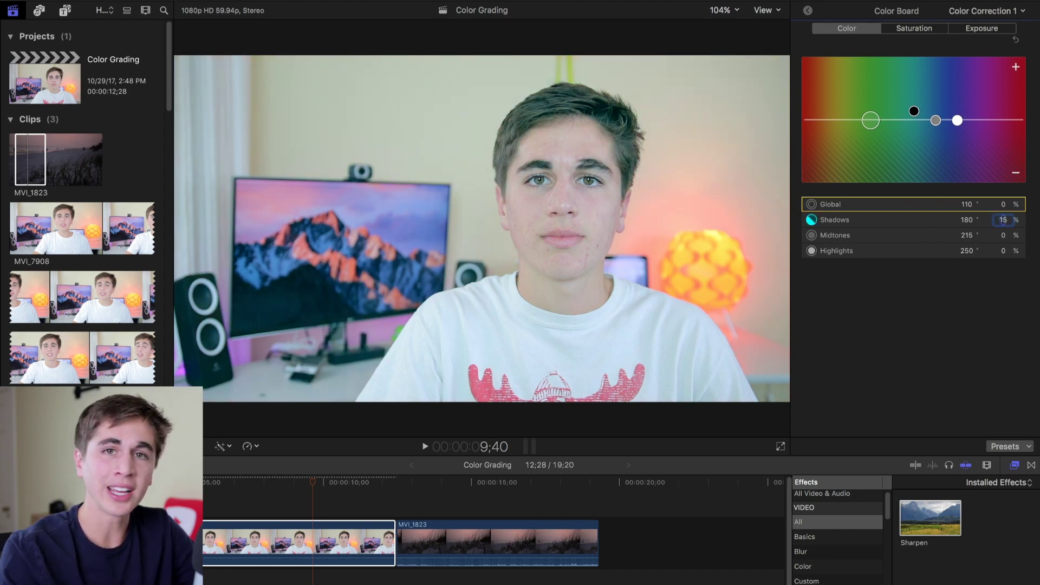
Step: Set the Midtones color to a hue of 180° and an amount of -15%
{"action": "left_click", "coordinate": [967, 236]}
{"action": "type", "text": "180"}
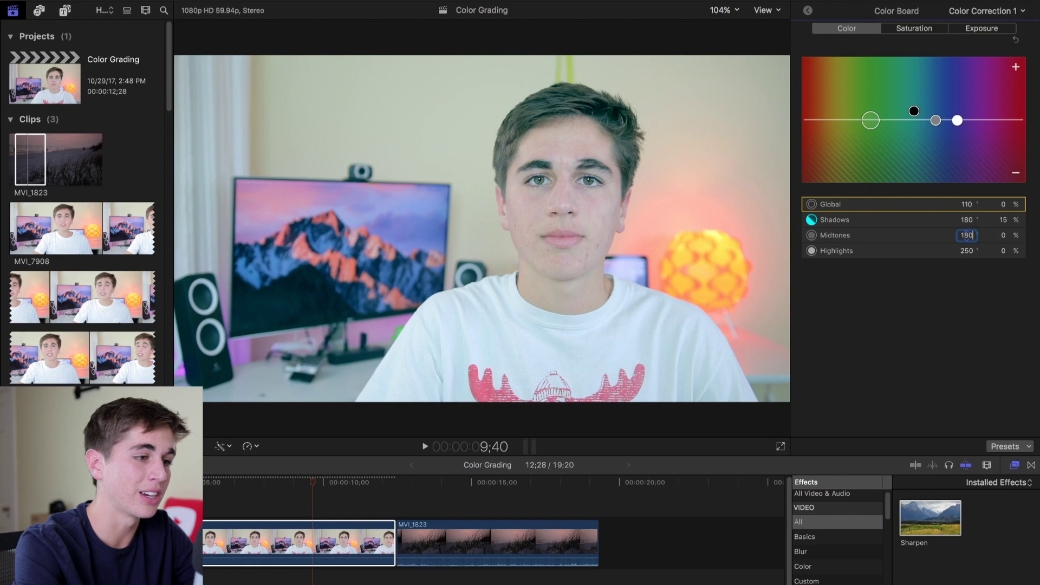
{"action": "key", "text": "Return"}
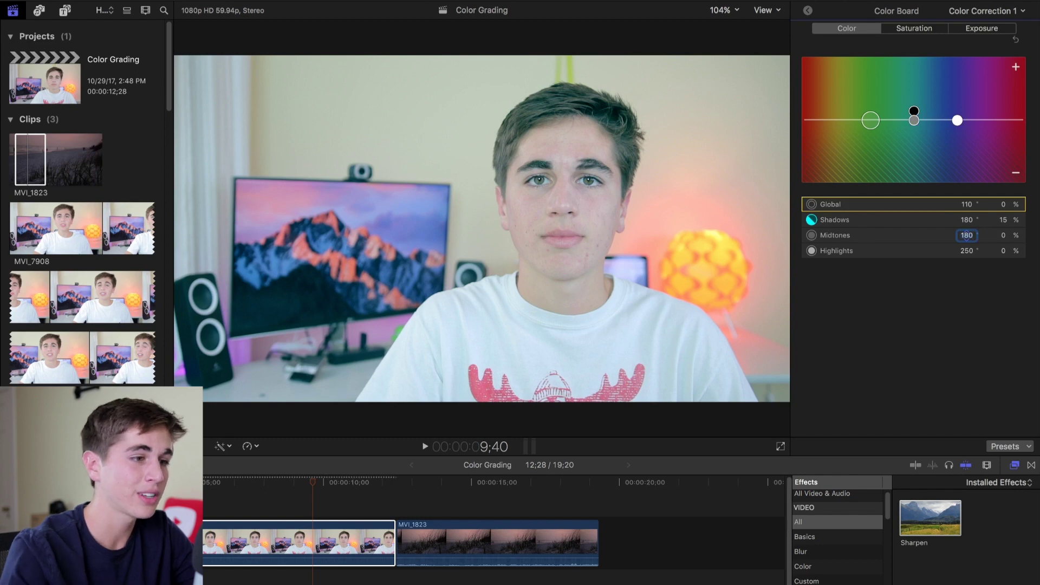
{"action": "left_click", "coordinate": [1004, 235]}
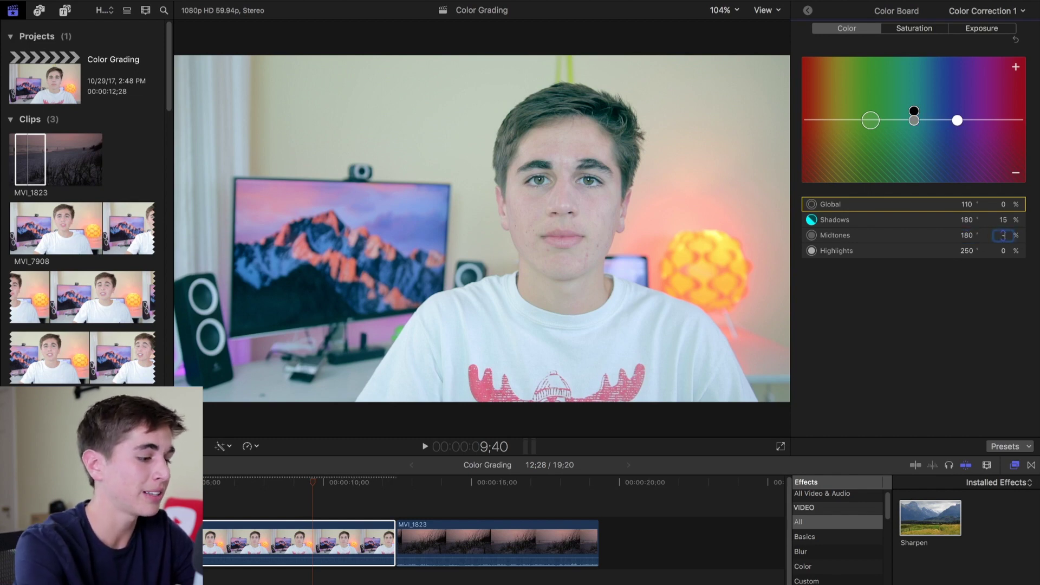
{"action": "type", "text": "-15"}
{"action": "key", "text": "Return"}
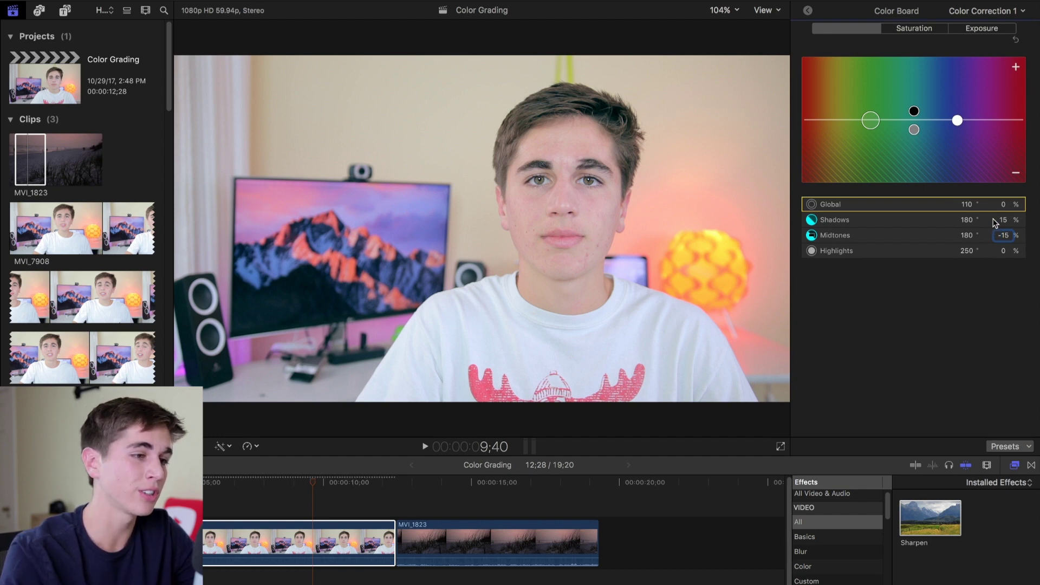
Step: Try stronger color amounts of 30% for the Shadows and -30% for the Midtones
{"action": "type", "text": "30"}
{"action": "key", "text": "Return"}
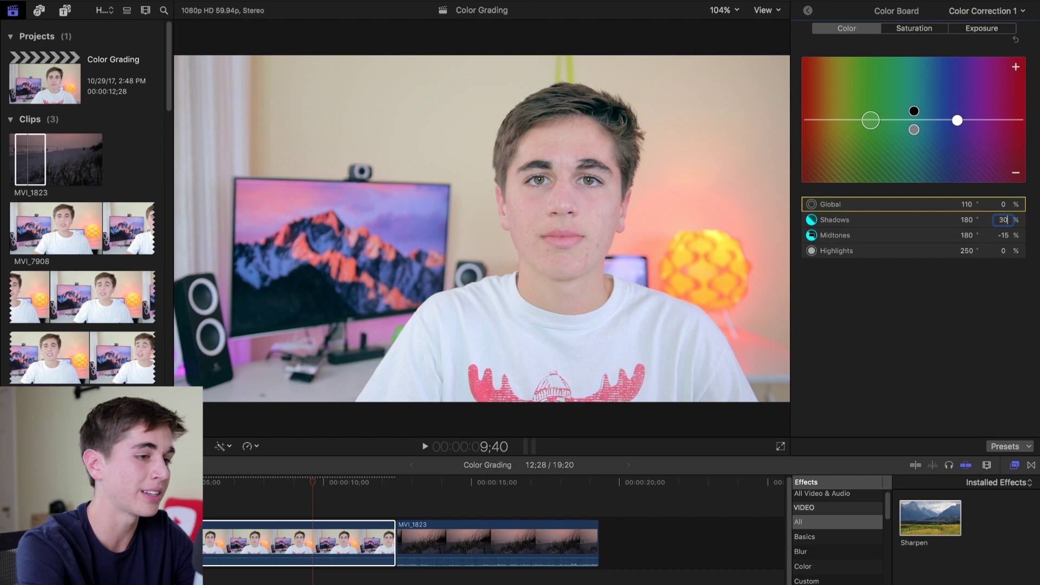
{"action": "left_click", "coordinate": [1002, 235]}
{"action": "type", "text": "-1"}
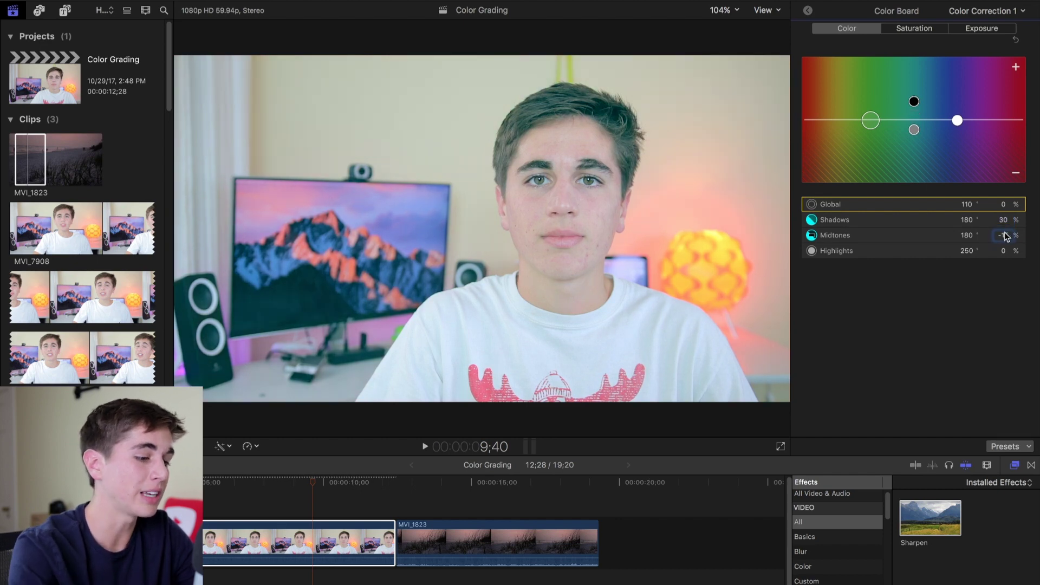
{"action": "type", "text": "0"}
{"action": "key", "text": "Return"}
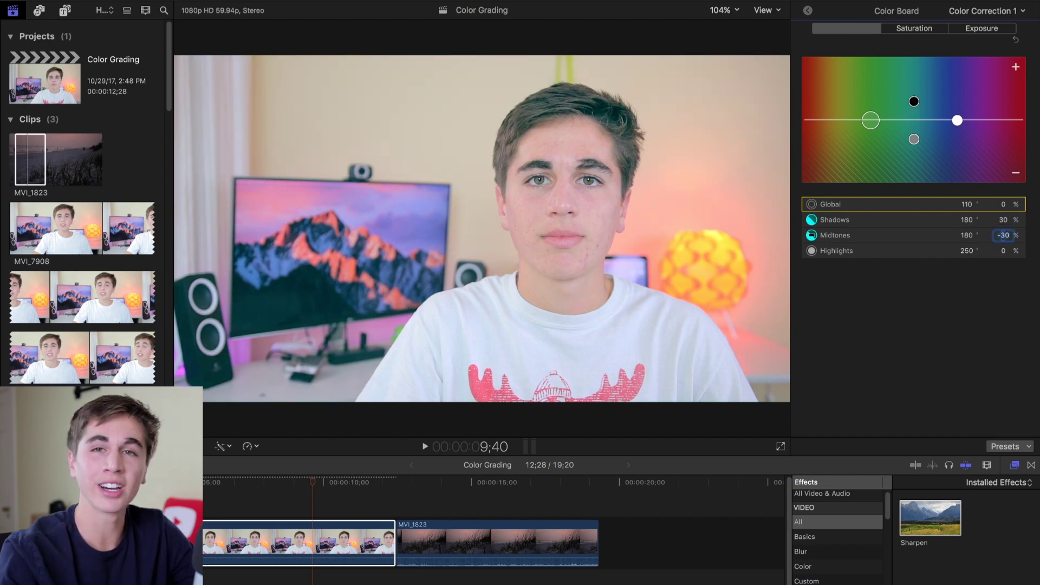
Step: Return the color amounts to 15% for the Shadows and -15% for the Midtones
{"action": "left_click", "coordinate": [1003, 220]}
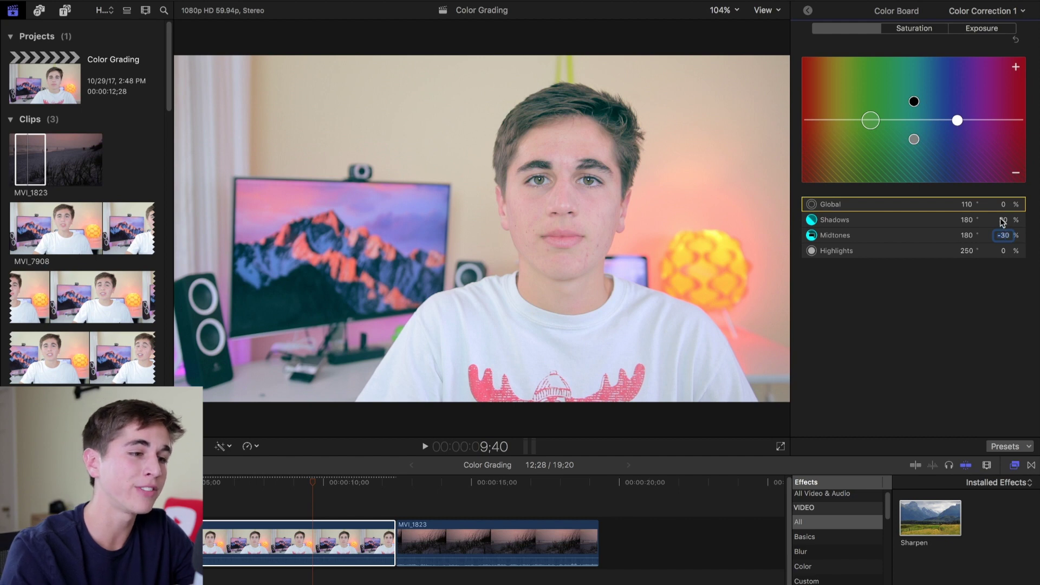
{"action": "type", "text": "15"}
{"action": "left_click", "coordinate": [1004, 236]}
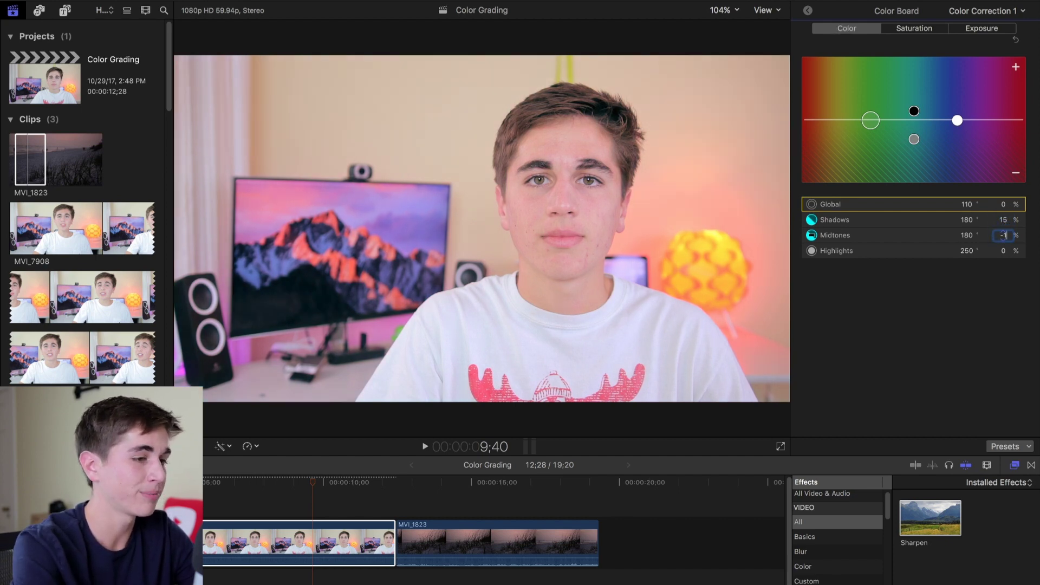
Step: Copy the graded MVI_8024 part's attributes and paste its Color Correction 1, Crisp Contrast and Sharpen effects onto the clip's second part
{"action": "left_click", "coordinate": [215, 490]}
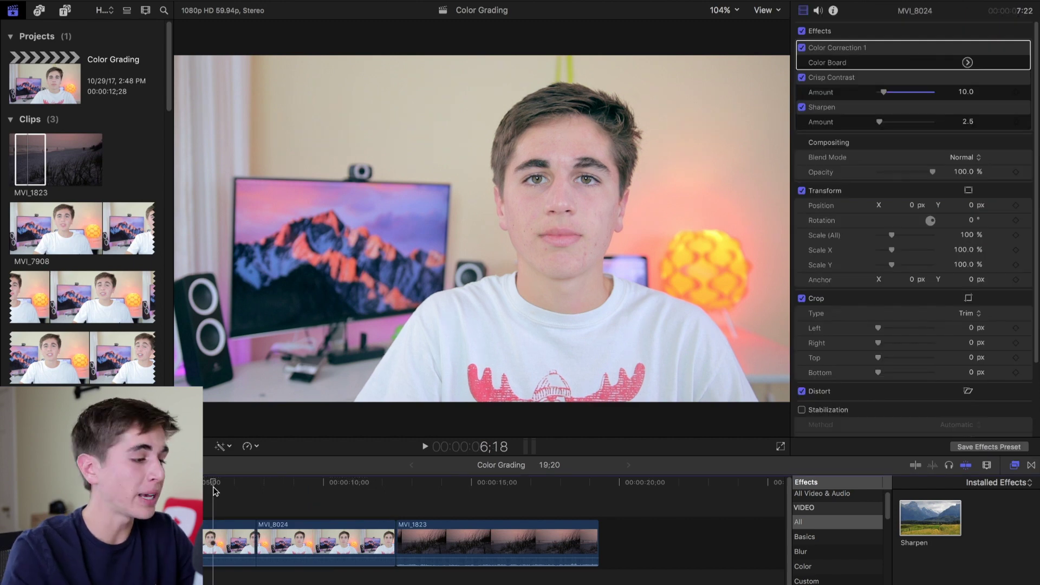
{"action": "left_click", "coordinate": [215, 530]}
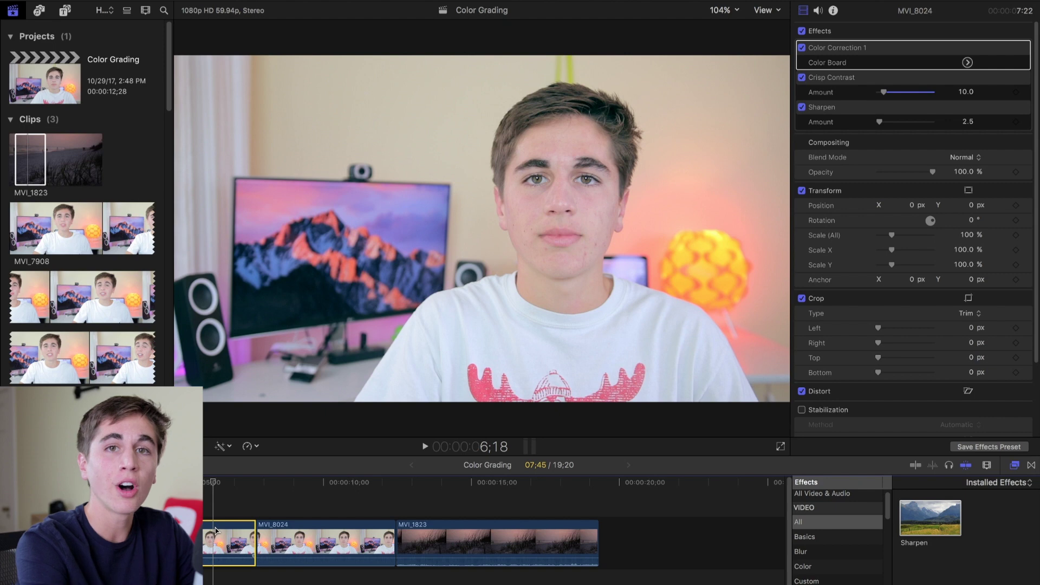
{"action": "left_click", "coordinate": [294, 536]}
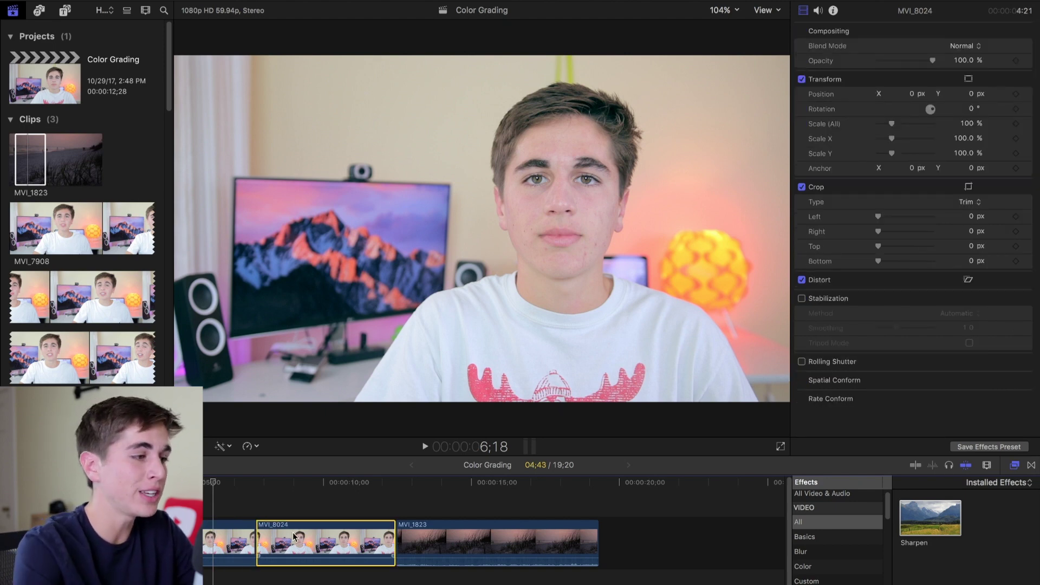
{"action": "key", "text": "super+shift+v"}
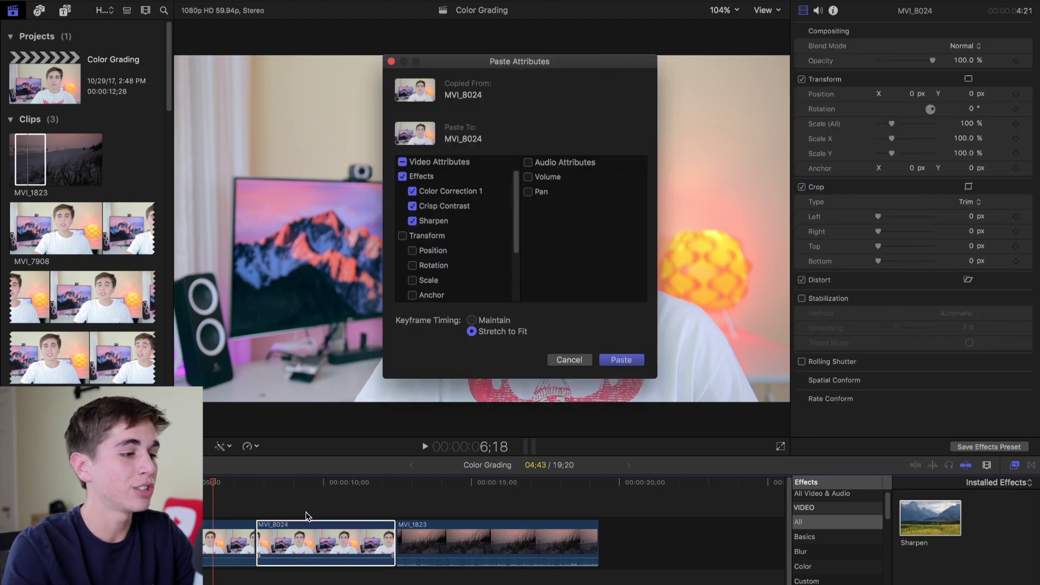
{"action": "left_click", "coordinate": [621, 359]}
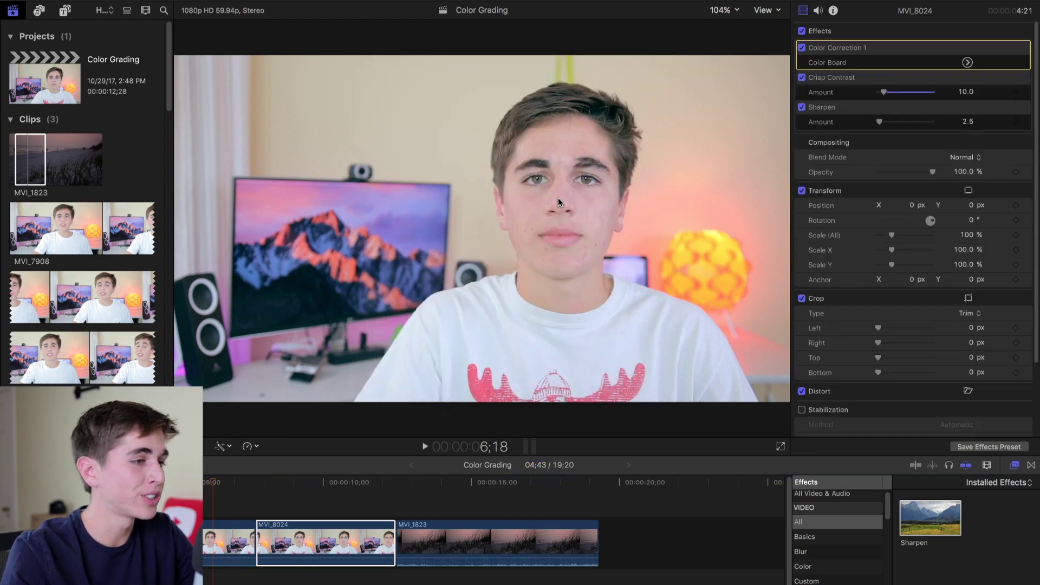
Step: On the MVI_1823 beach clip's Color Board, set the color amounts to 20% for the Shadows and -20% for the Midtones
{"action": "left_click", "coordinate": [968, 63]}
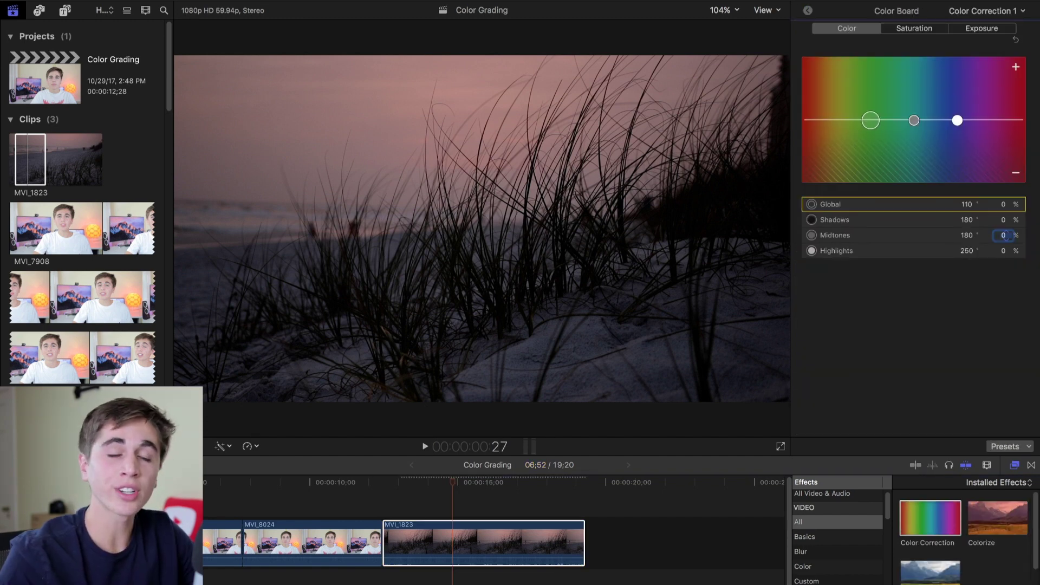
{"action": "left_click", "coordinate": [1004, 220]}
{"action": "type", "text": "20"}
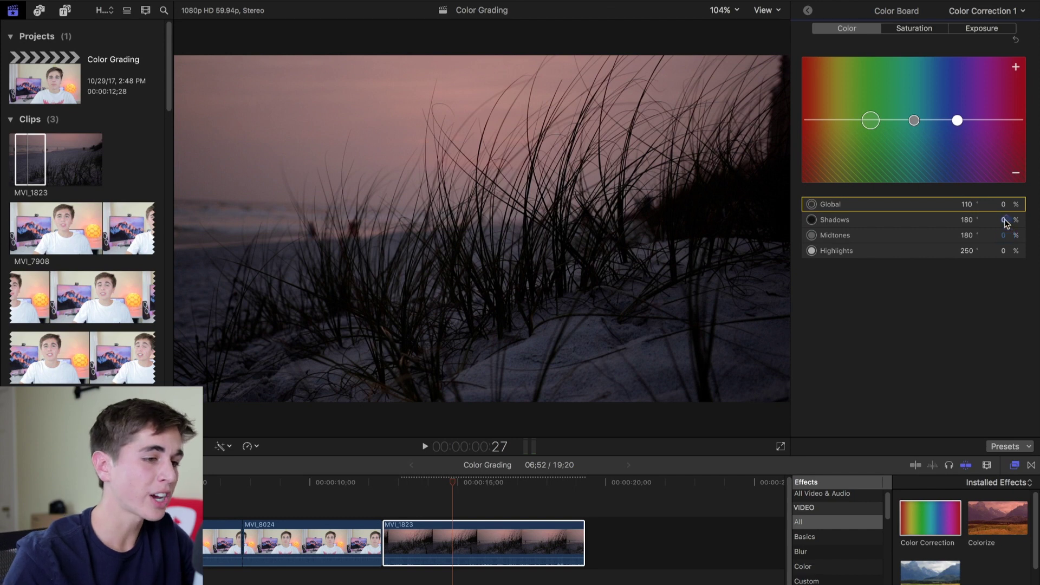
{"action": "key", "text": "Return"}
{"action": "left_click", "coordinate": [1003, 236]}
{"action": "type", "text": "-20"}
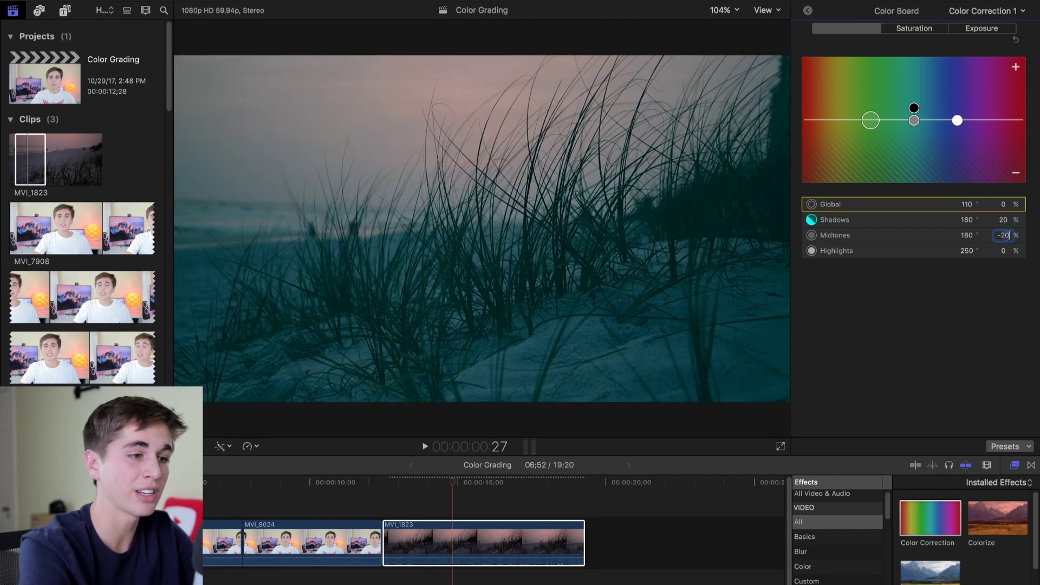
{"action": "key", "text": "Return"}
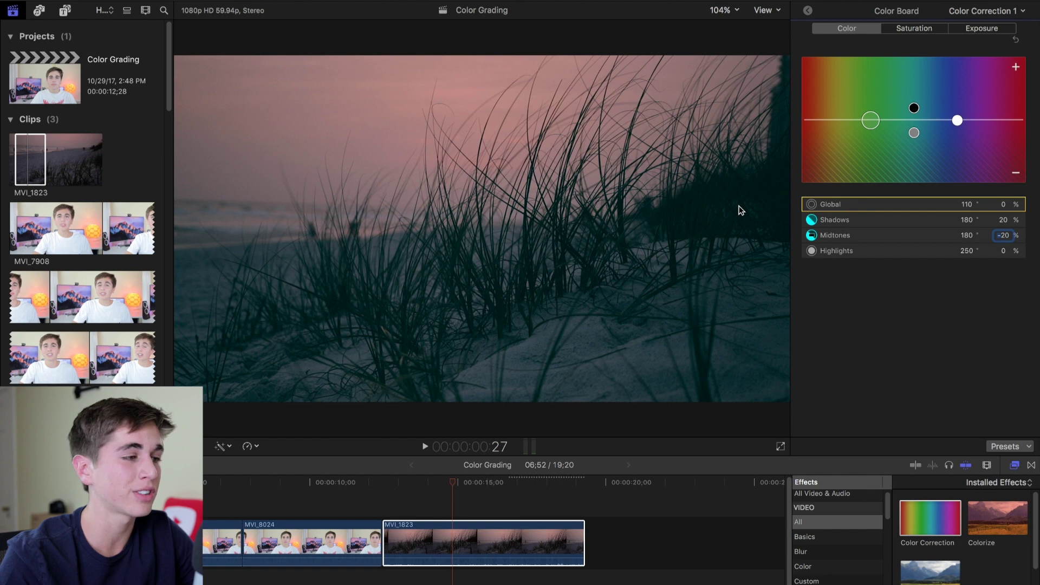
Step: Reduce the beach clip's Shadows color amount to 15%
{"action": "key", "text": "shift+Tab"}
{"action": "key", "text": "shift+Tab"}
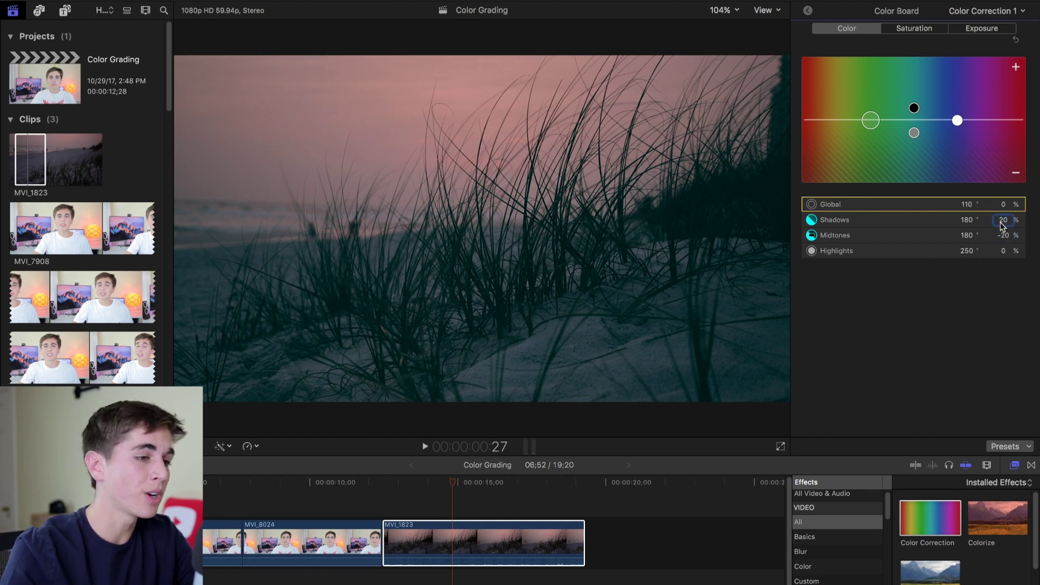
{"action": "type", "text": "15"}
{"action": "key", "text": "Return"}
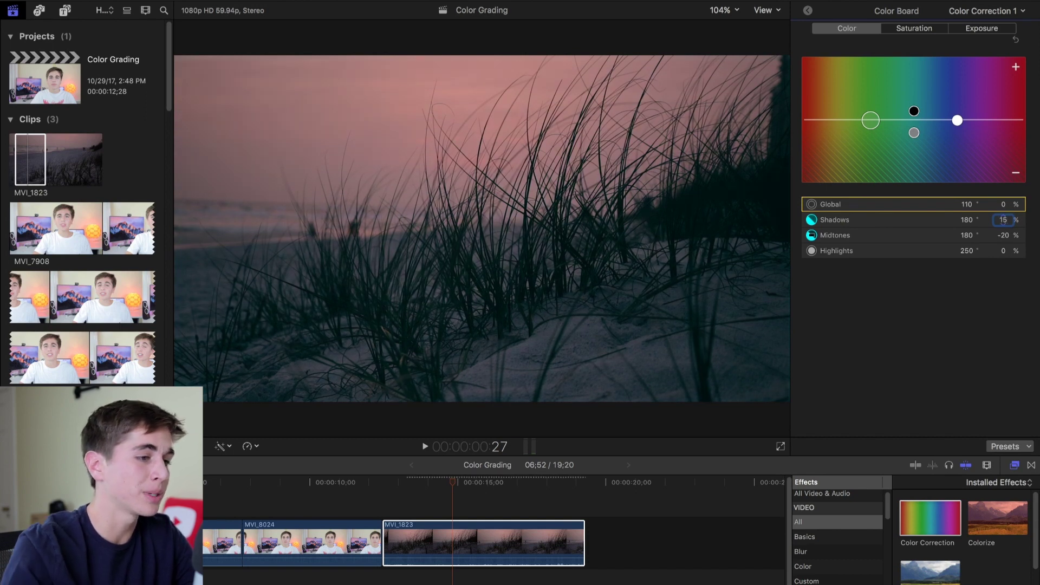
Step: Set the beach clip's Highlights color to a hue of 180° and an amount of -20%
{"action": "left_click", "coordinate": [967, 252]}
{"action": "type", "text": "180"}
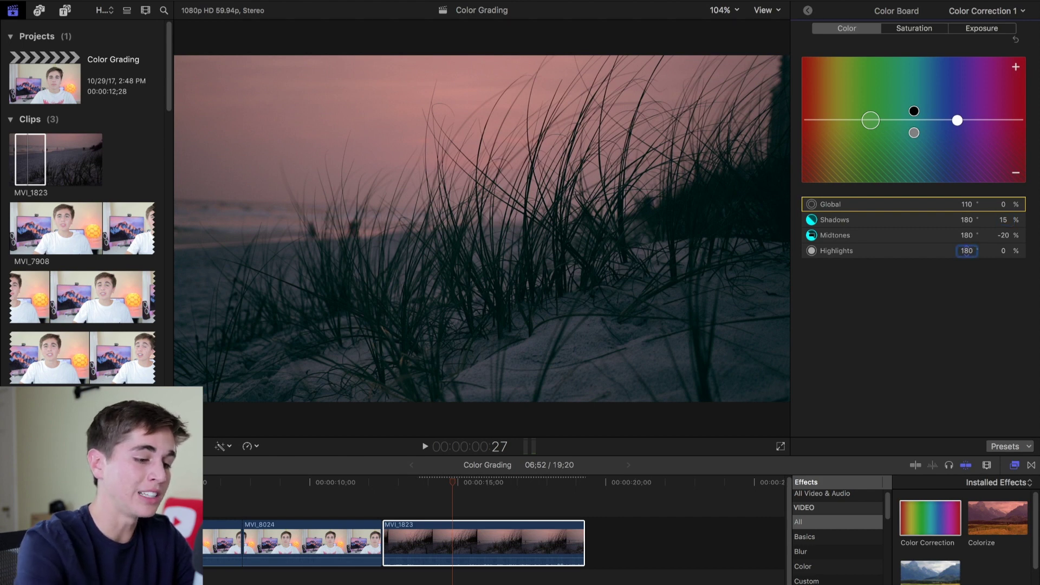
{"action": "key", "text": "Return"}
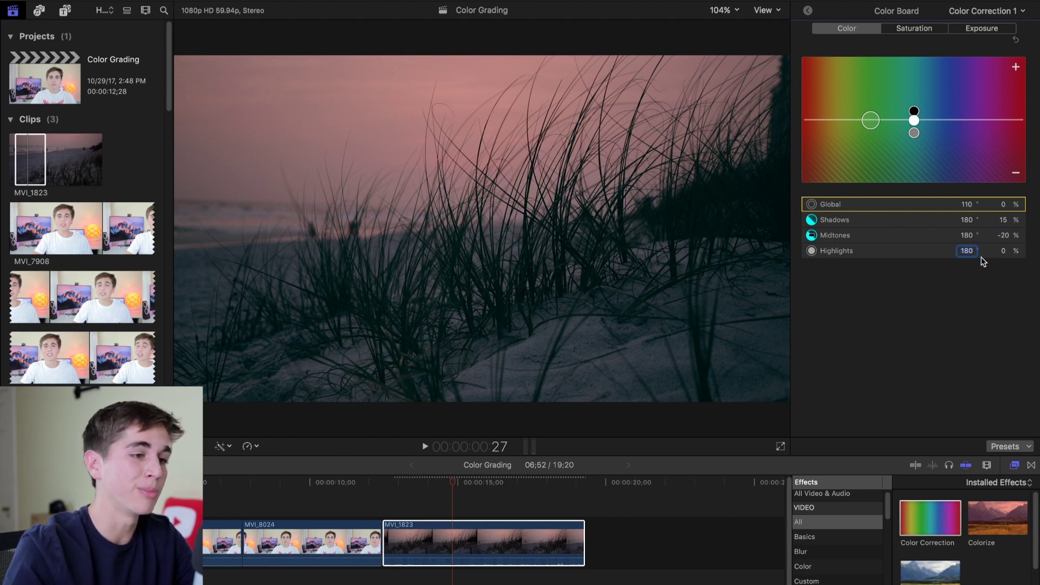
{"action": "left_click", "coordinate": [1003, 251]}
{"action": "type", "text": "-20"}
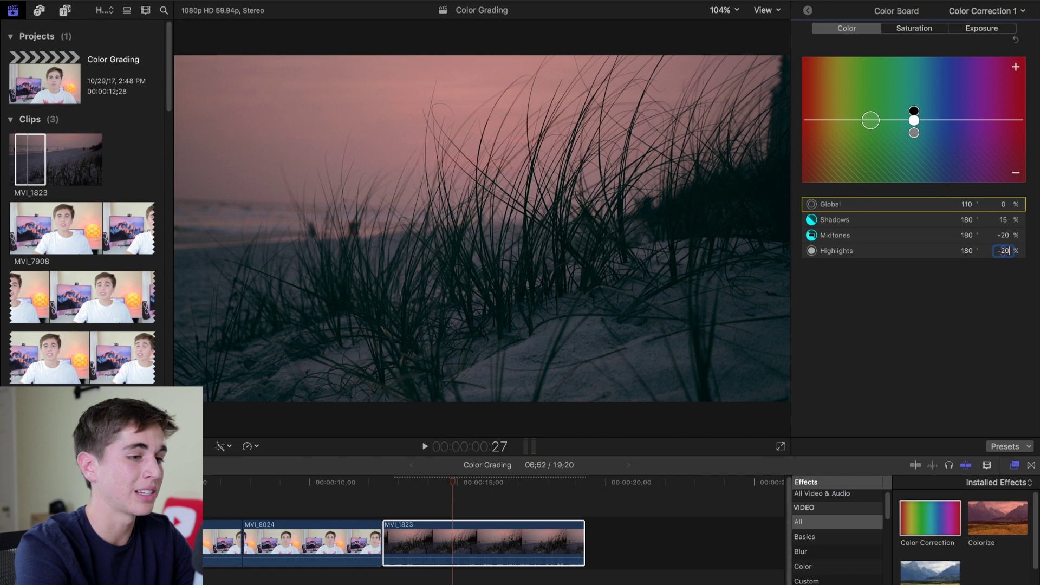
{"action": "key", "text": "Return"}
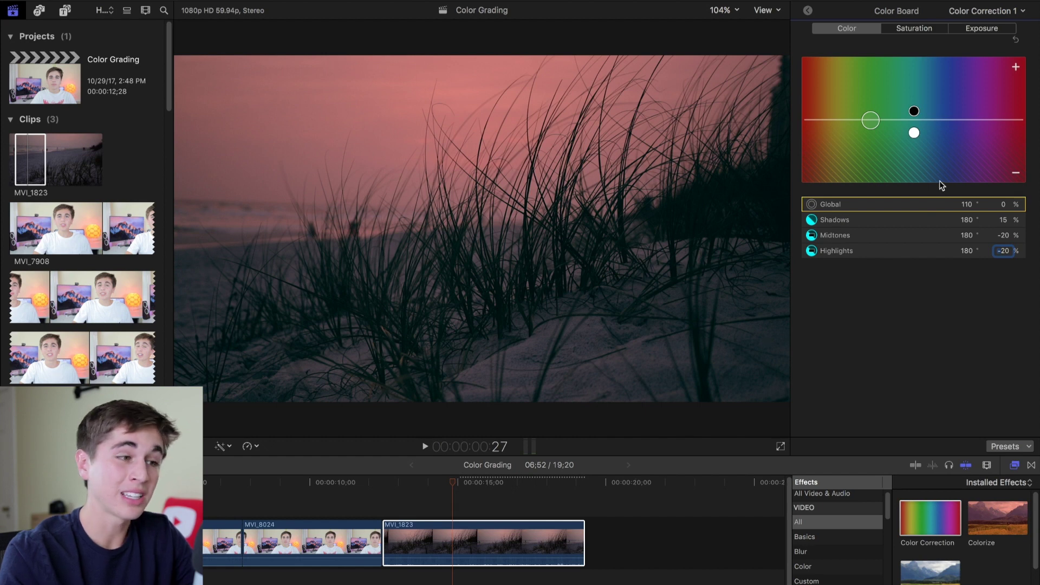
Step: Raise the beach clip's Global saturation to 50% and preview the grade further along the clip
{"action": "left_click", "coordinate": [919, 29]}
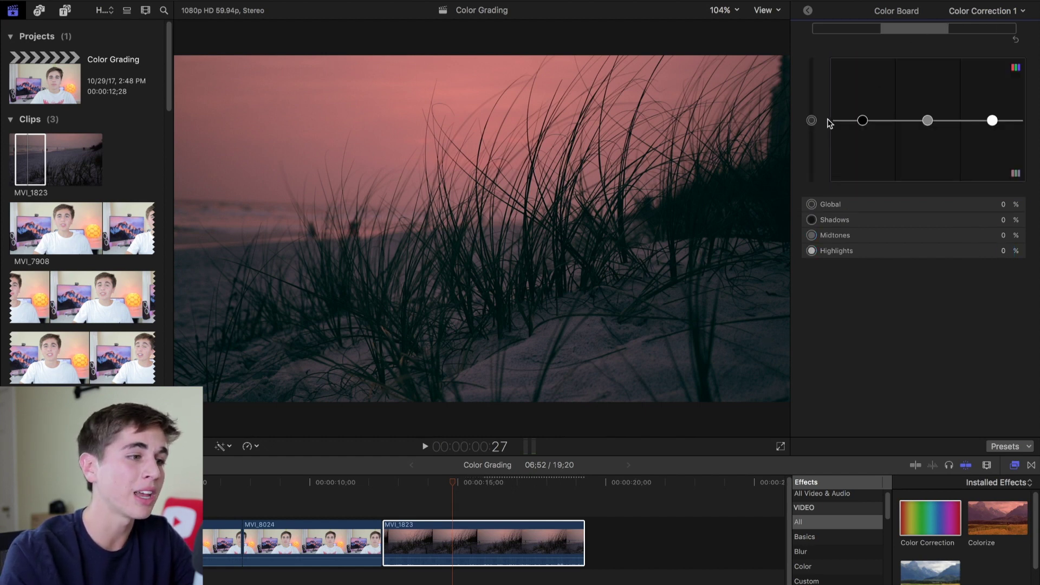
{"action": "left_click_drag", "start_coordinate": [812, 121], "coordinate": [813, 91]}
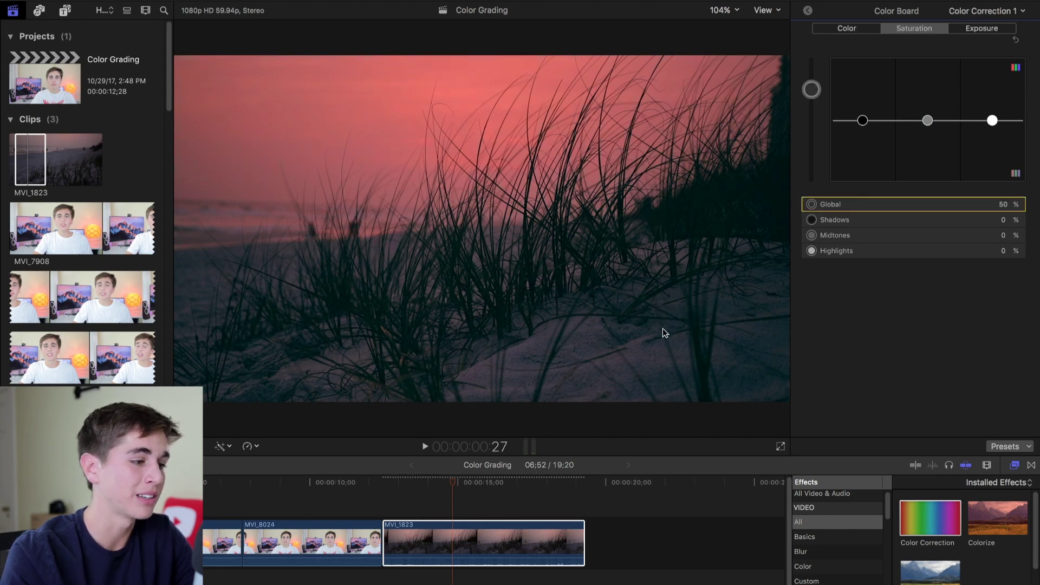
{"action": "left_click_drag", "start_coordinate": [458, 482], "coordinate": [539, 475]}
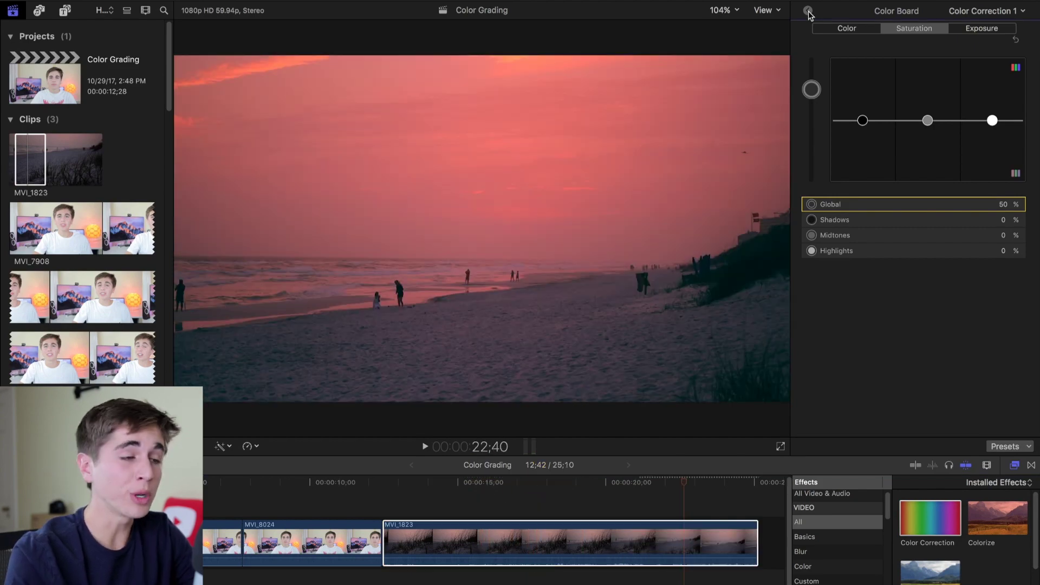
Step: Compare the MVI_1823 clip with Color Correction 1 switched off and on again
{"action": "left_click", "coordinate": [808, 11]}
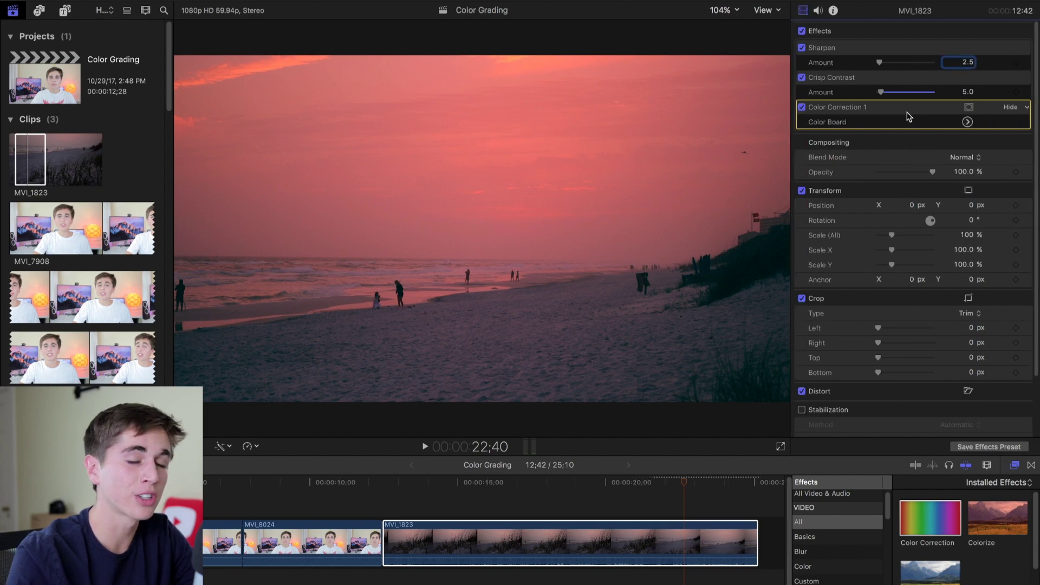
{"action": "left_click", "coordinate": [802, 108]}
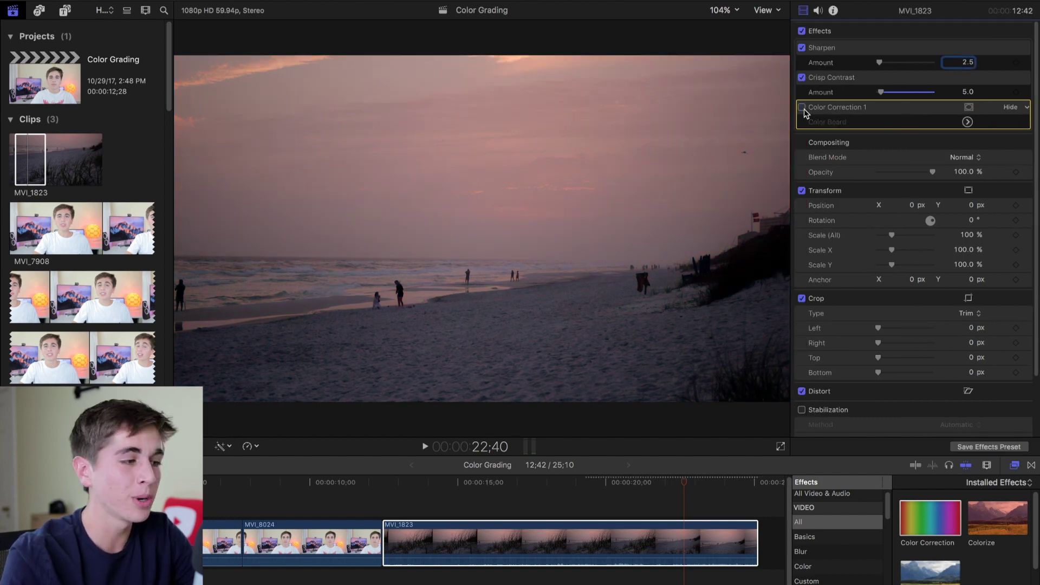
{"action": "left_click", "coordinate": [802, 108]}
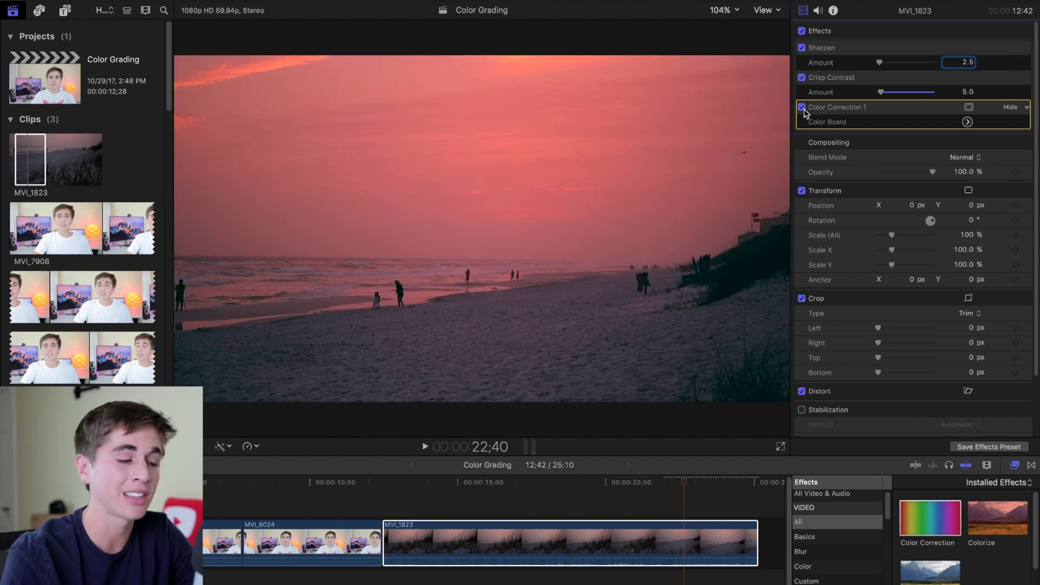